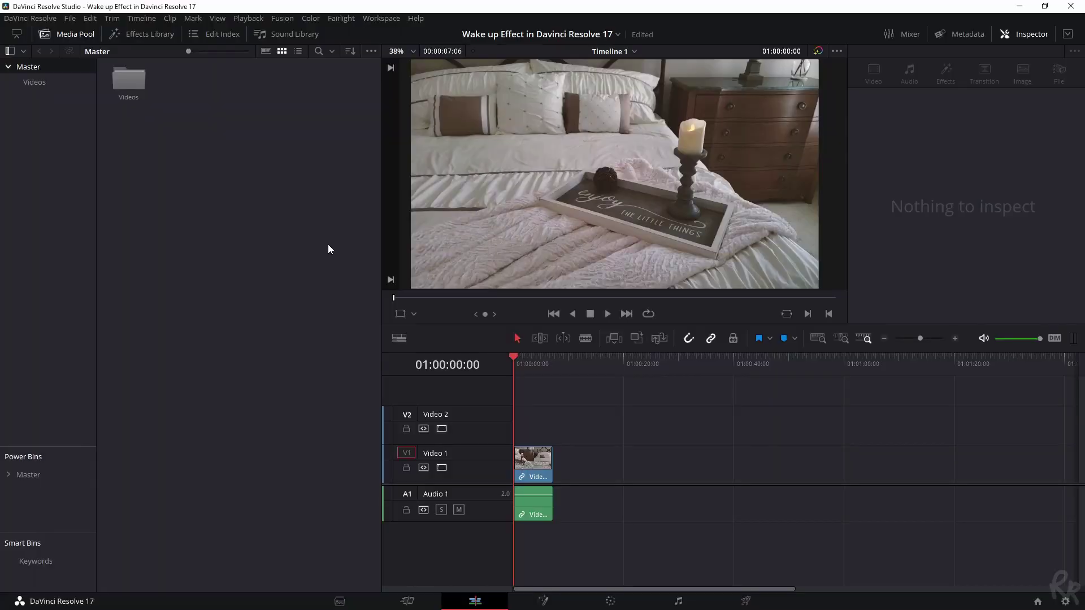
Create a new Fusion composition named 'Waking up' at 25 fps in the Media Pool
right_click(240, 214)
click(305, 266)
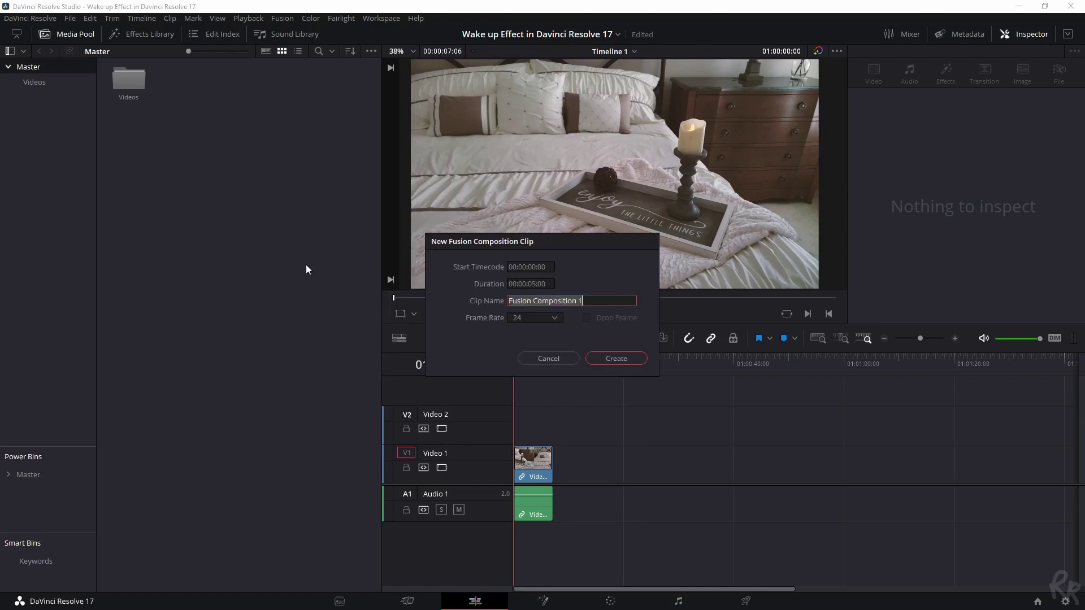
text(Waking up)
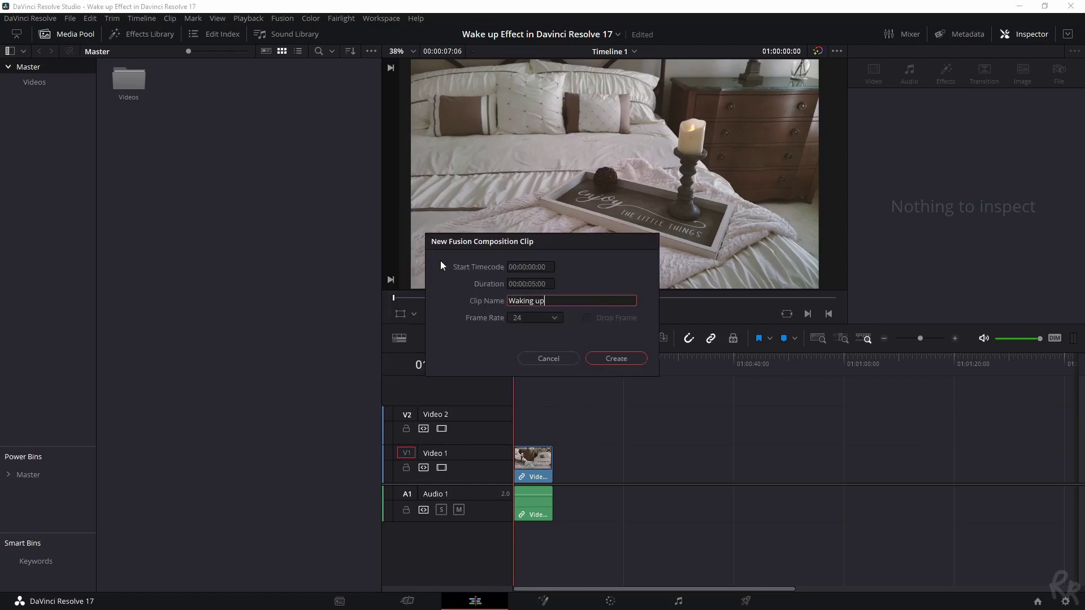
click(516, 314)
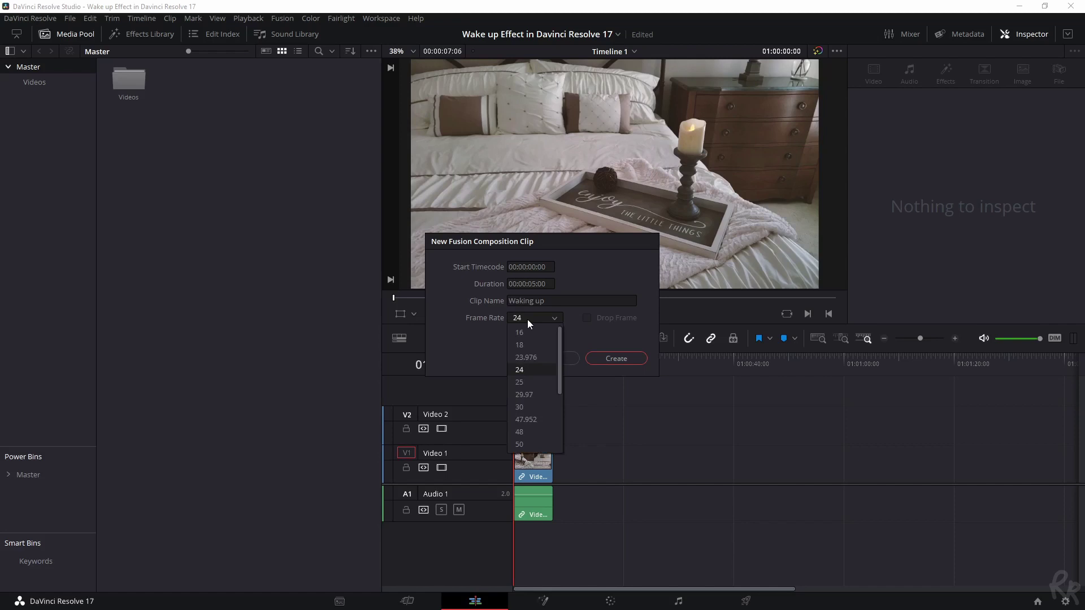
click(519, 381)
click(616, 358)
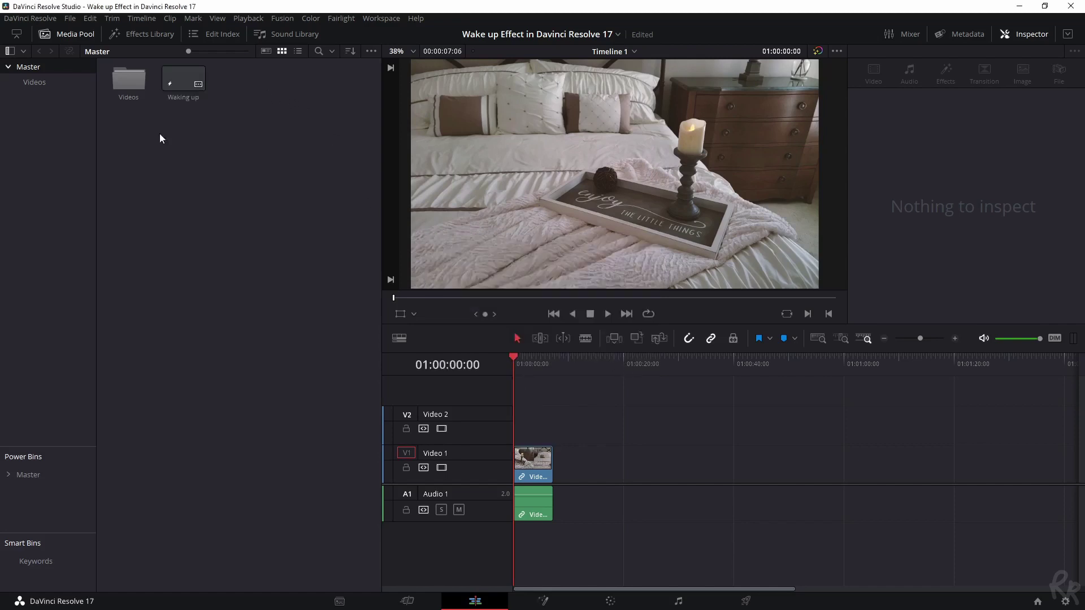
Place 'Waking up' on Video 2 over the bedroom clip, preview the footage, and open it in Fusion
click(181, 83)
drag(181, 82, 537, 426)
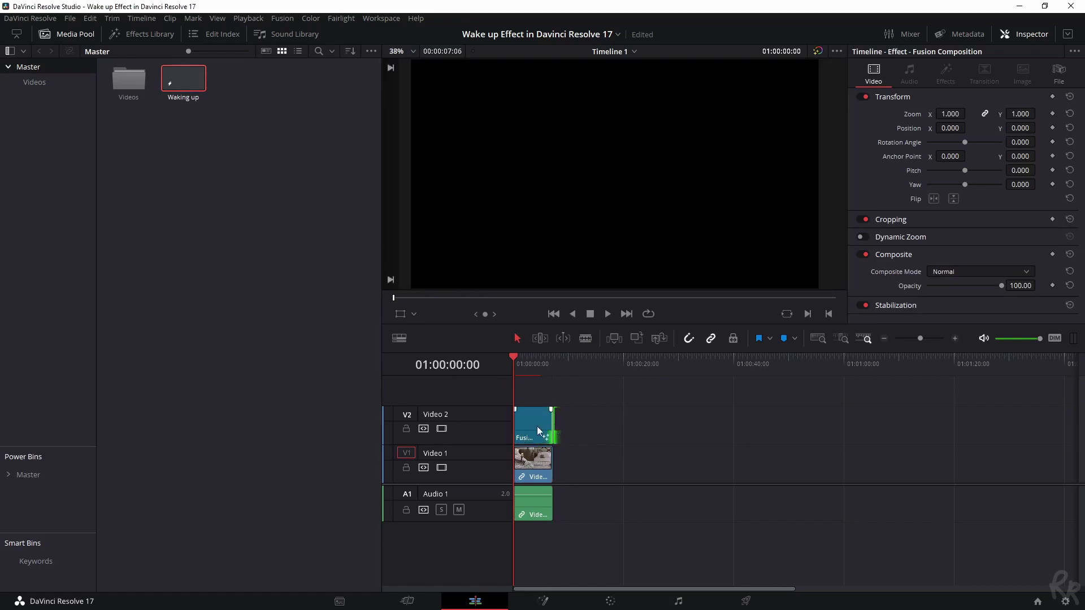
click(442, 428)
click(541, 469)
click(440, 428)
click(543, 601)
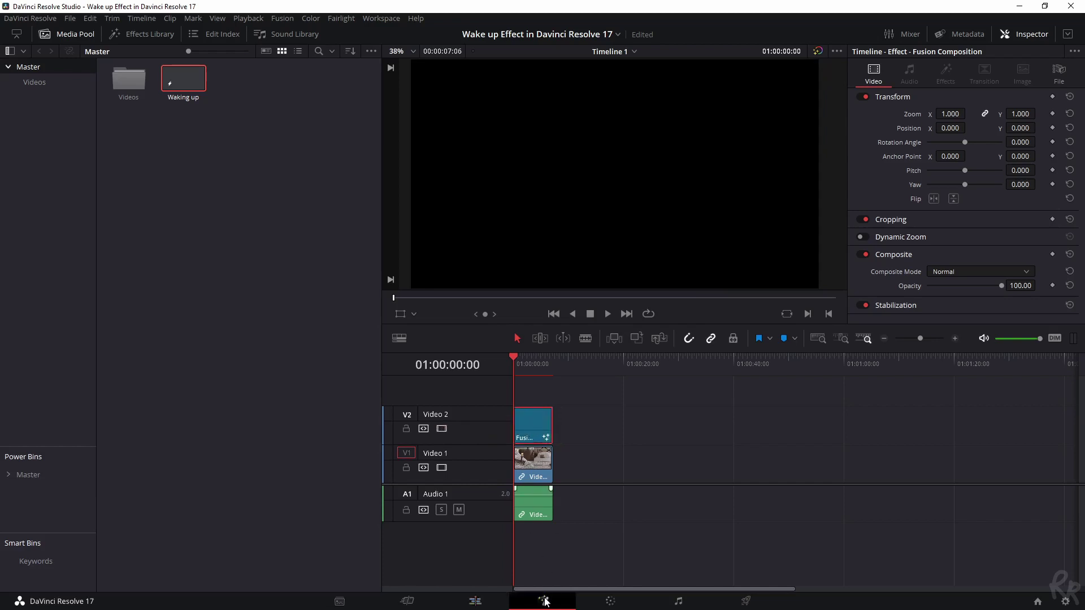
Add a Background node and arrange Background1, Merge1 and MediaOut1 in a row
drag(429, 469, 483, 480)
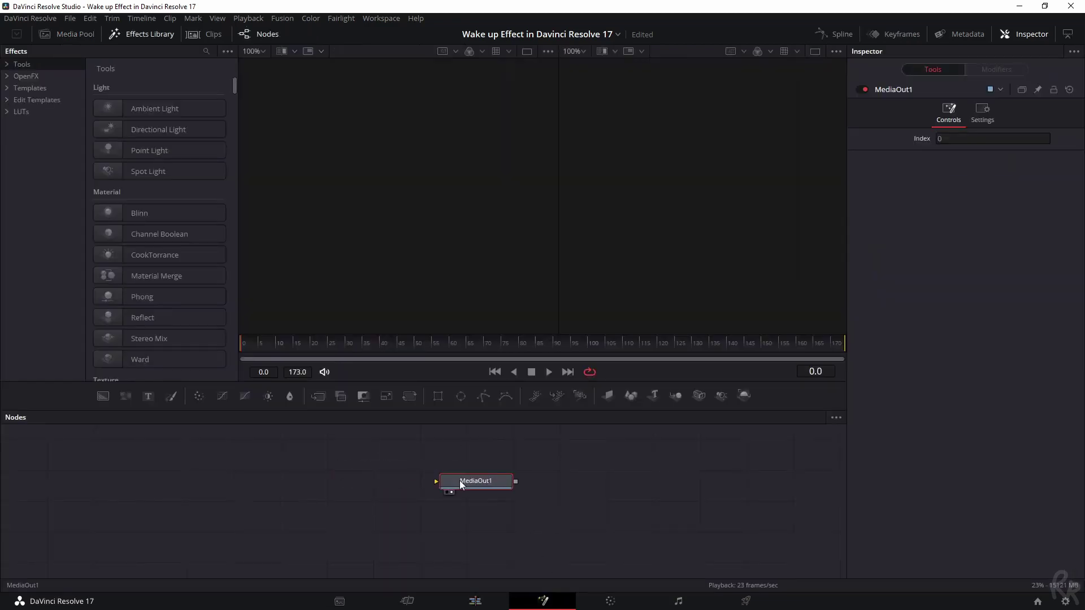
click(100, 396)
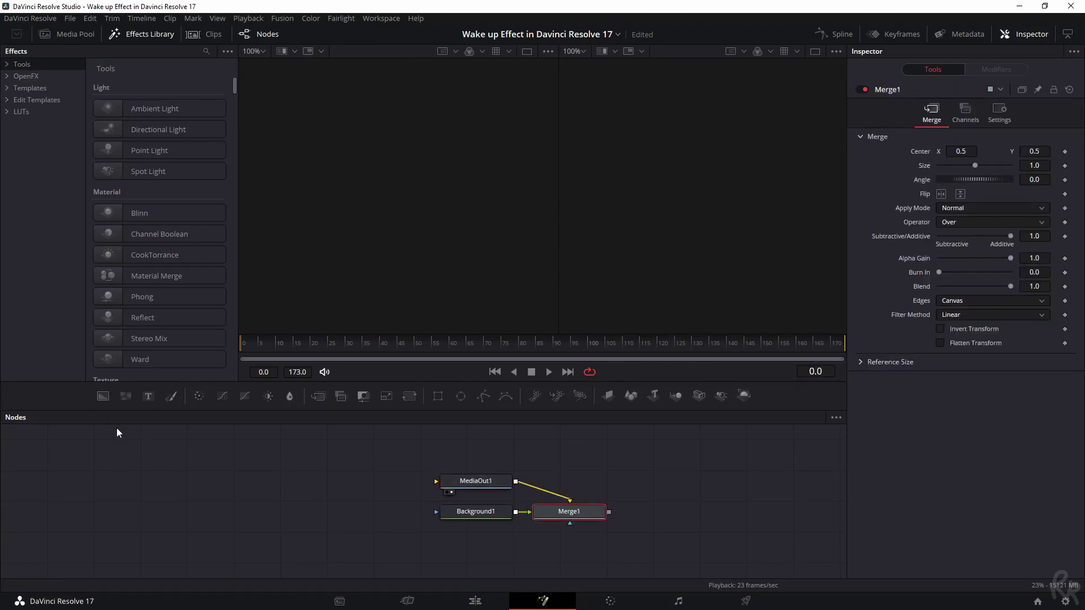
drag(474, 511, 268, 496)
drag(568, 513, 398, 492)
drag(463, 489, 530, 489)
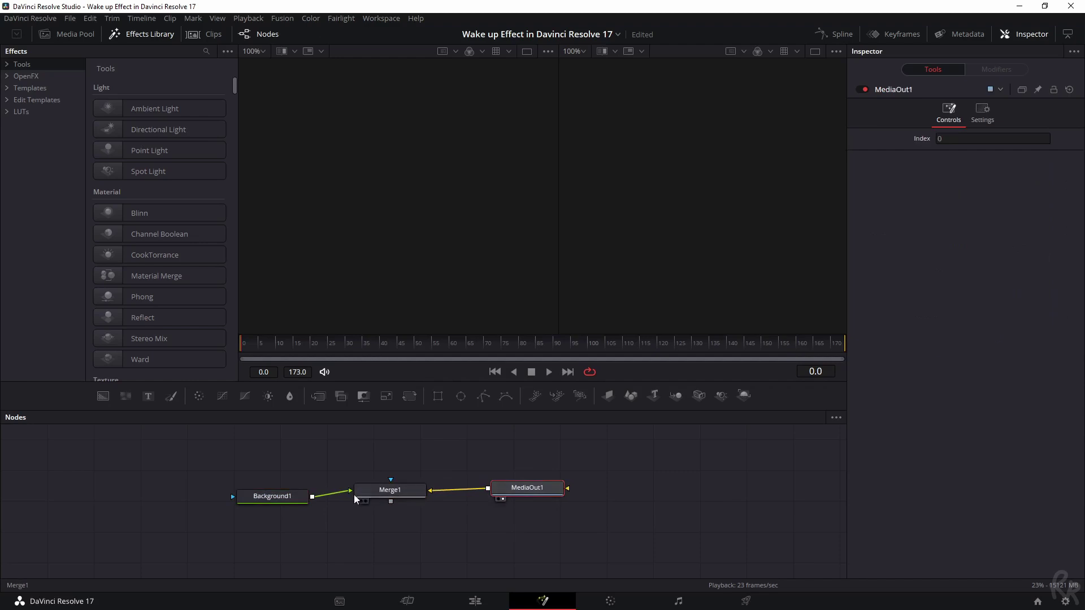
drag(389, 499, 393, 501)
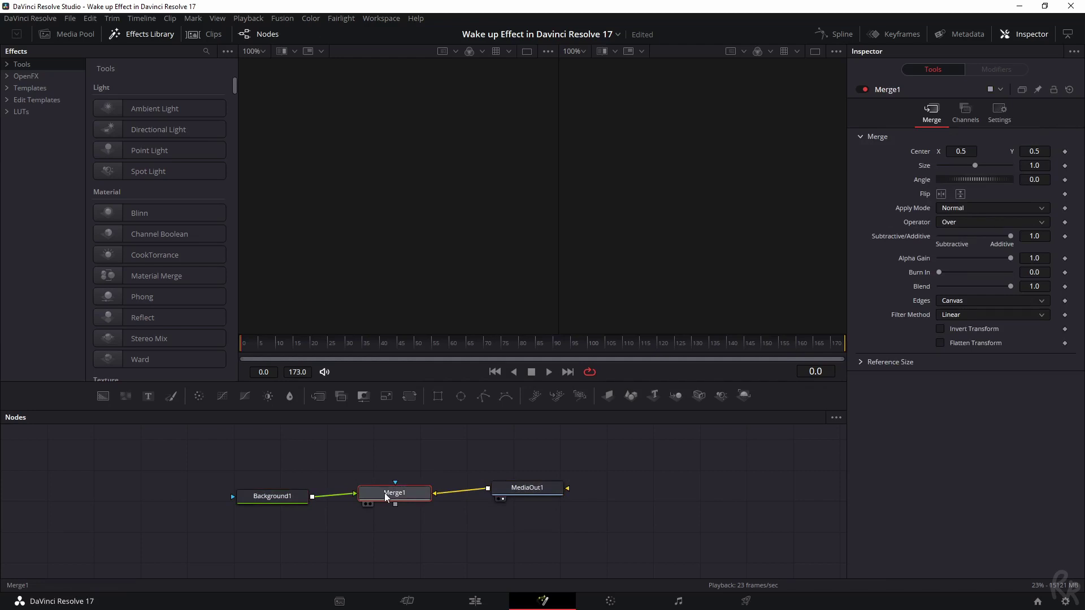
Delete Merge1 and wire Background1 directly into MediaOut1
drag(384, 493, 371, 447)
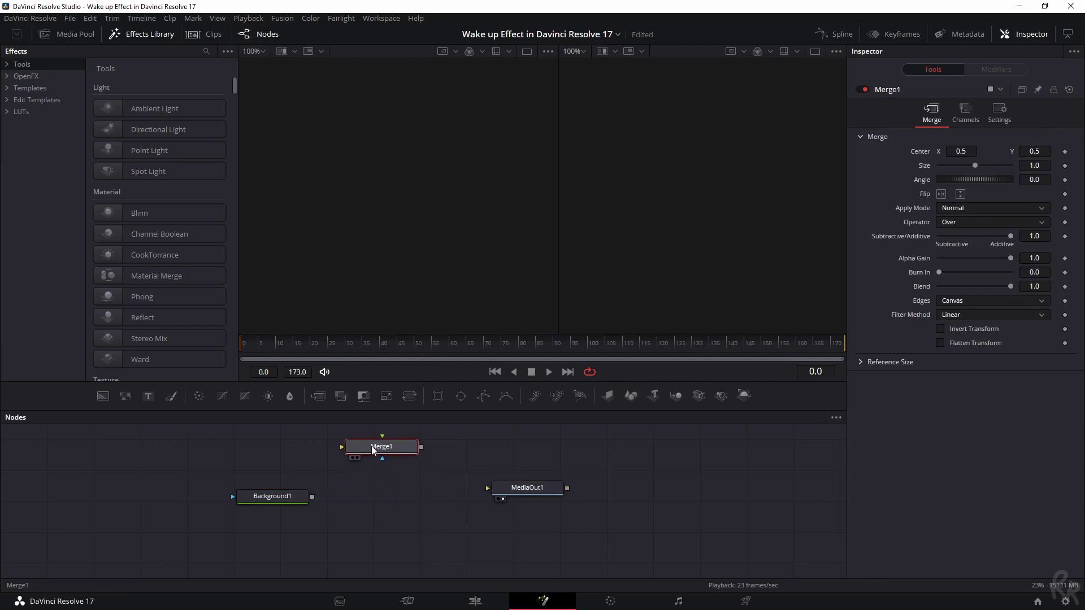
key(Delete)
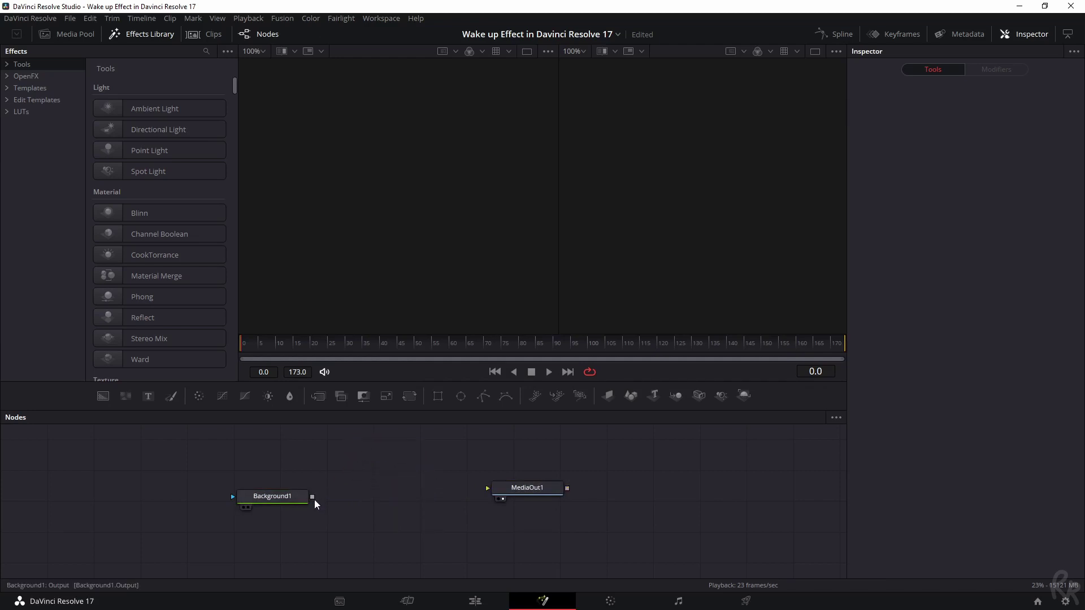
drag(312, 497, 488, 488)
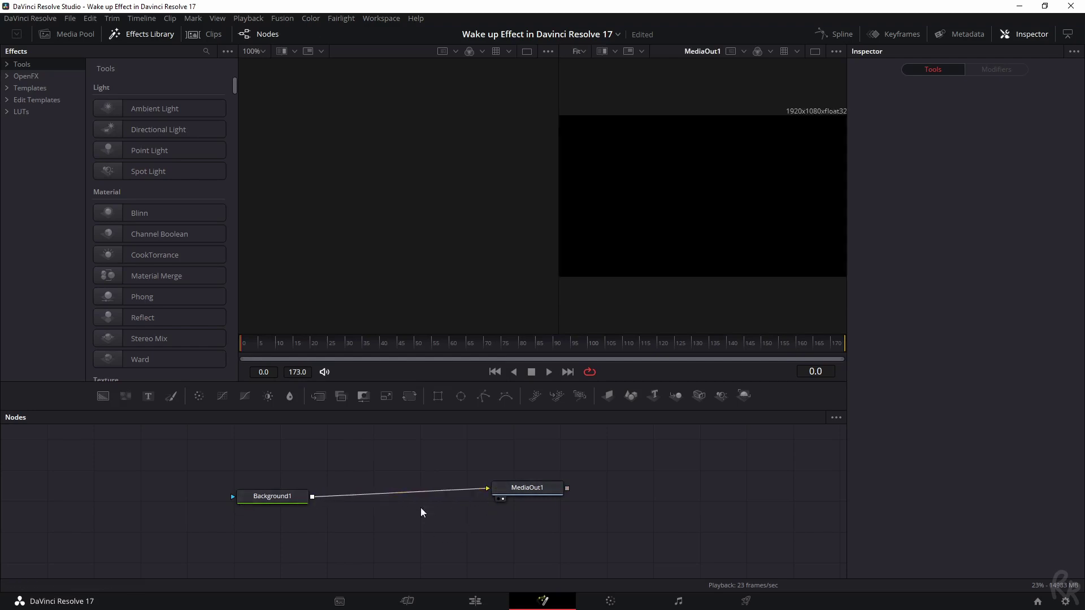
mouse_move(270, 503)
mouse_down()
mouse_move(269, 486)
mouse_move(269, 495)
mouse_up()
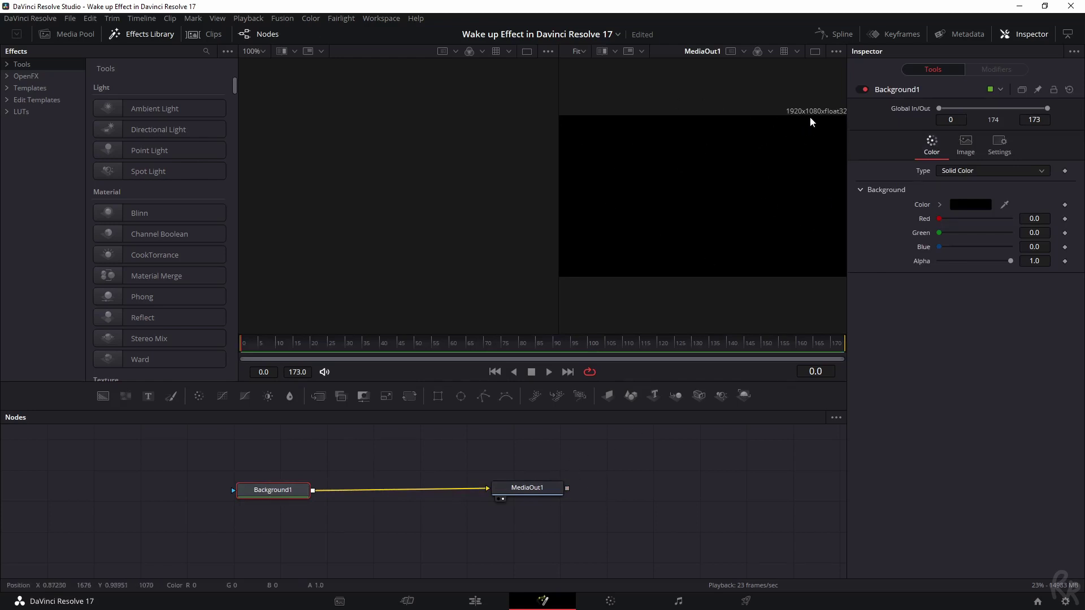
Attach a Rectangle mask to Background1, set its size to 1.0, and invert it
click(439, 397)
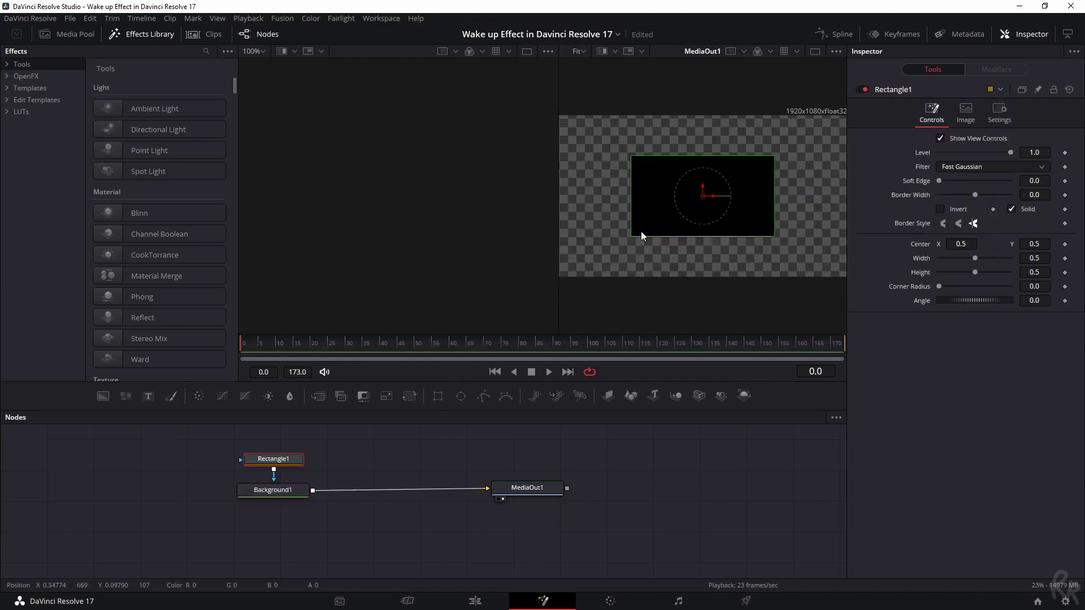
drag(281, 465, 147, 496)
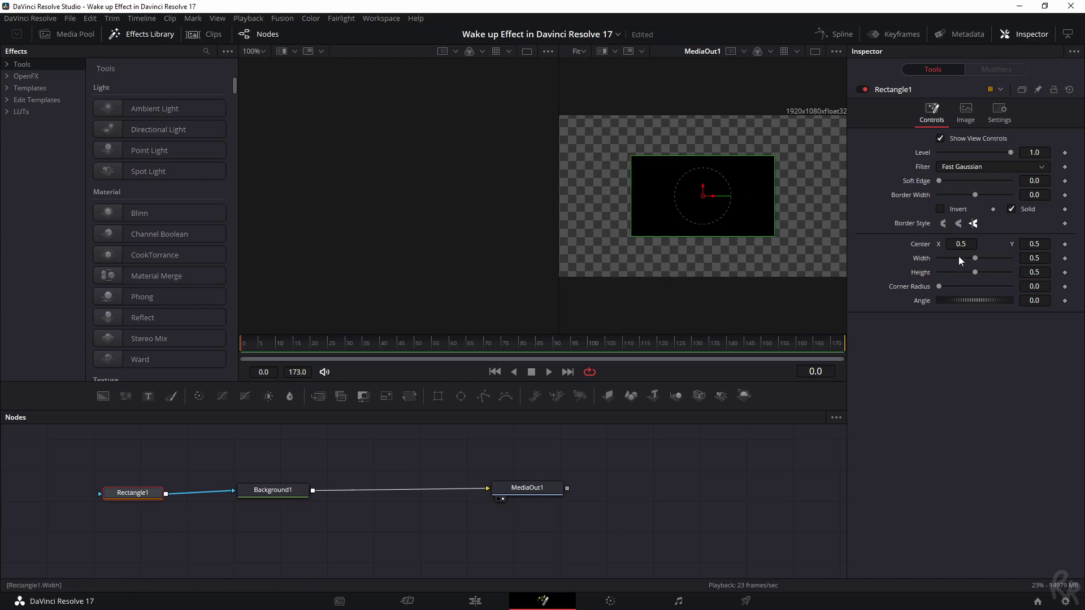
click(1047, 257)
text(1)
key(Tab)
text(1)
key(Tab)
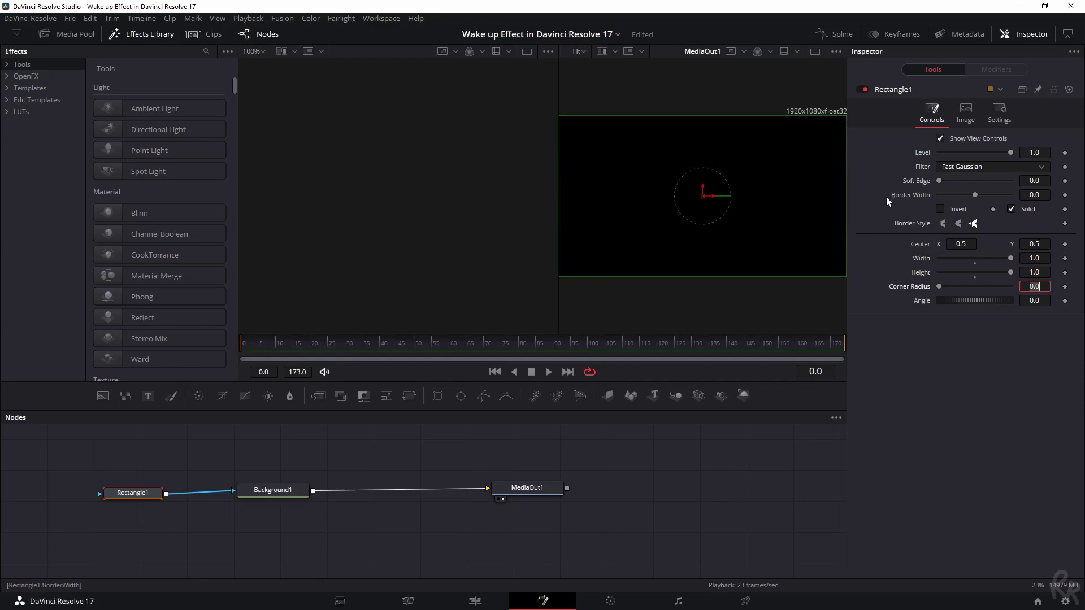
click(940, 210)
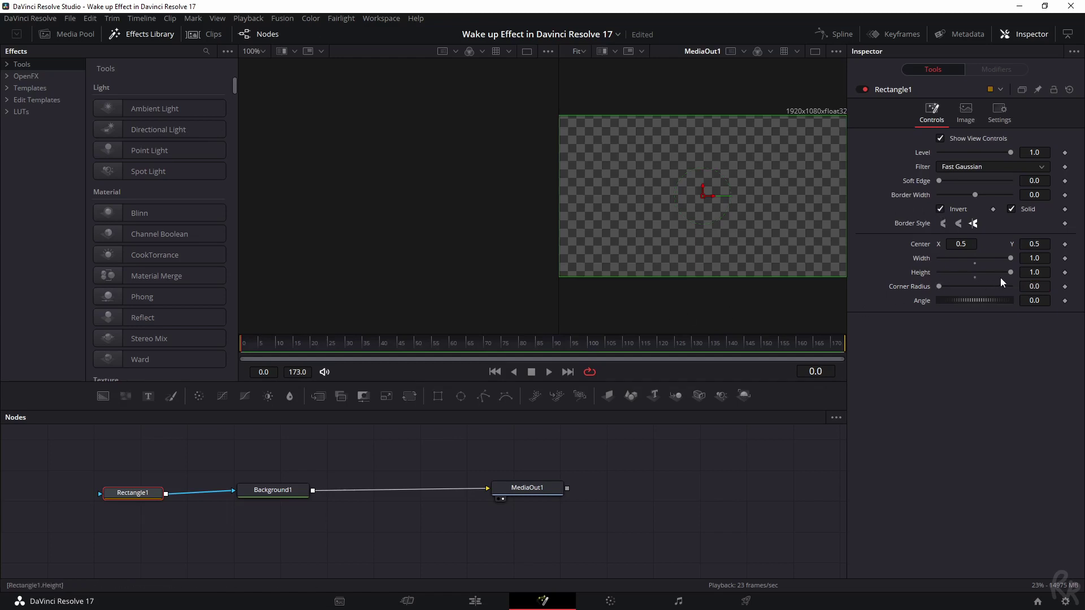
mouse_move(1012, 272)
mouse_down()
mouse_move(927, 276)
mouse_move(1008, 276)
mouse_move(965, 276)
mouse_move(995, 266)
mouse_up()
Keyframe Rectangle1's Height at 0 on frame 0, then 1.0 a few frames later
drag(1011, 275, 927, 273)
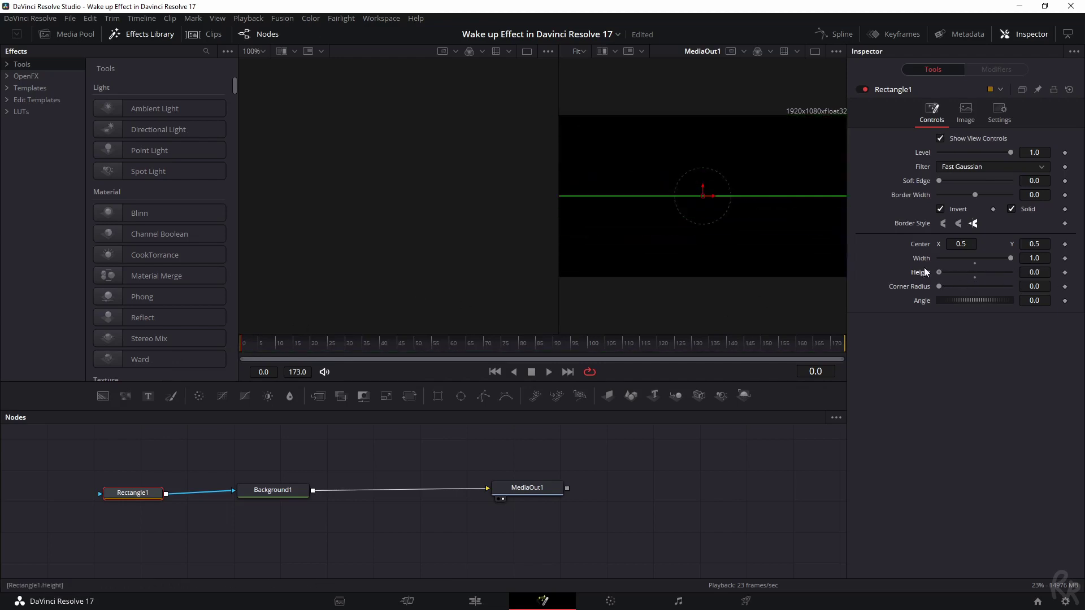
click(1066, 273)
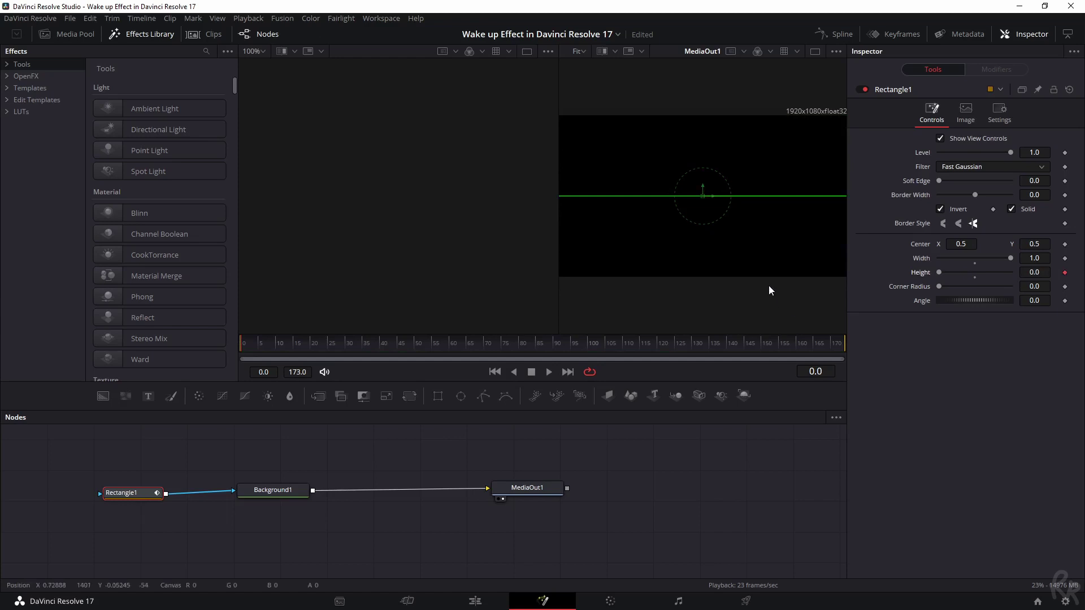
key(Right)
key(Right)
click(1034, 271)
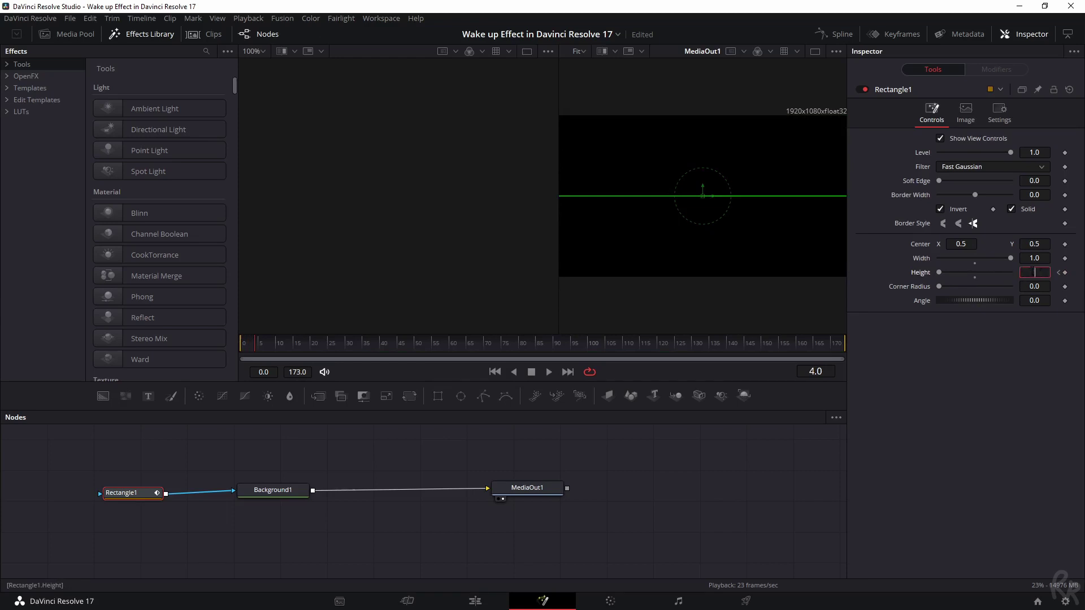
key(Tab)
click(1046, 271)
text(1)
key(Tab)
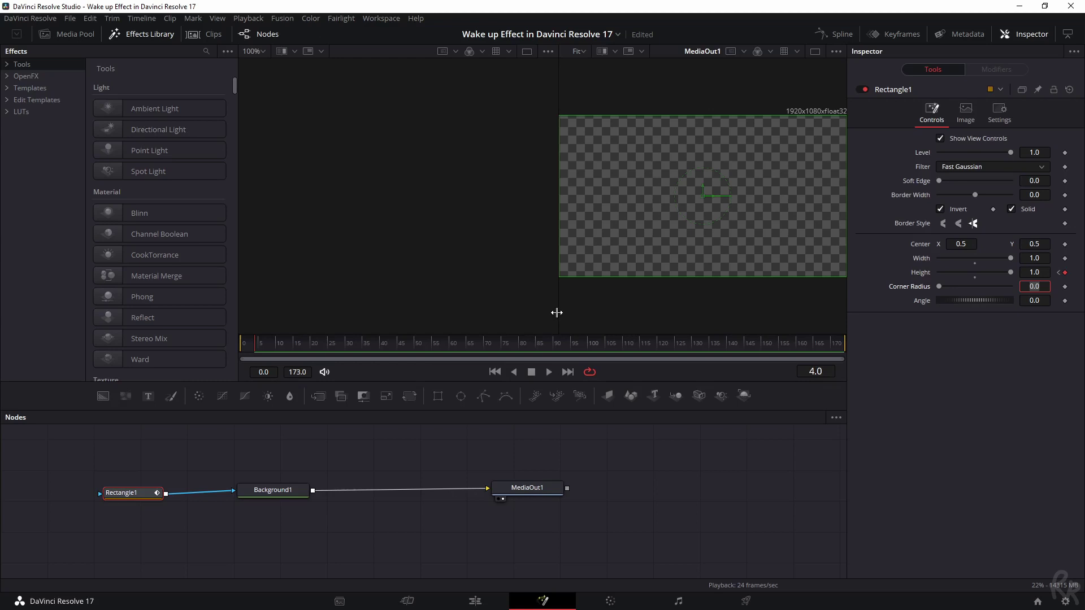
Hold Height 1.0 with a keyframe at frame 54 and drop it to 0 at frame 58
click(415, 347)
key(Right)
key(Right)
key(Right)
key(Right)
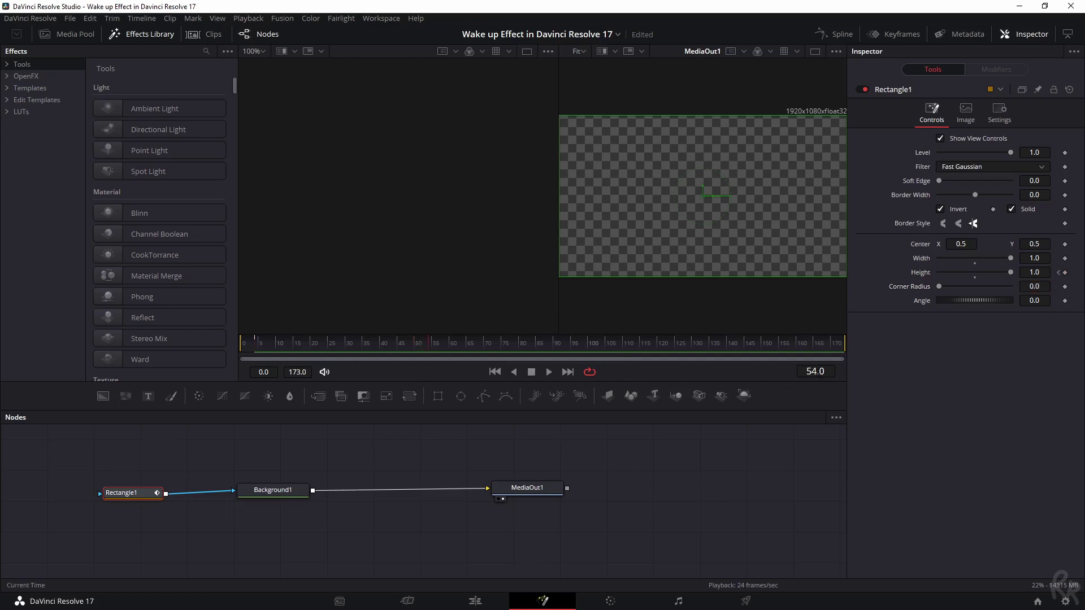
click(1065, 272)
key(Right)
key(Right)
key(Right)
key(Right)
drag(1010, 272, 938, 274)
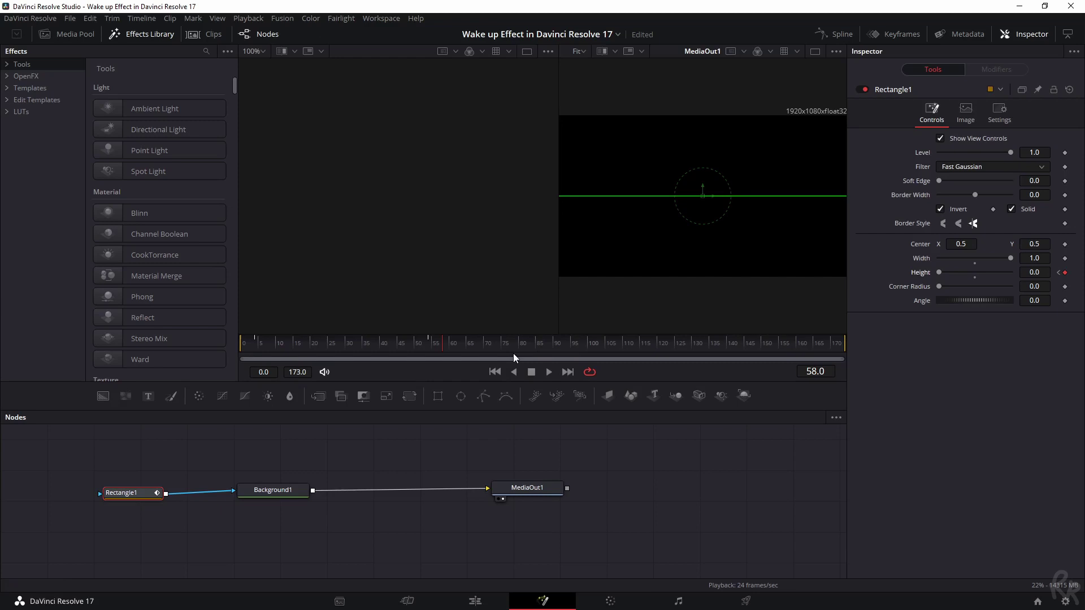
Reopen the mask with Height 1.0 at frame 64
key(Right)
key(Right)
key(Right)
key(Right)
key(Right)
key(Right)
click(1042, 272)
key(BackSpace)
key(BackSpace)
key(BackSpace)
text(1)
key(Tab)
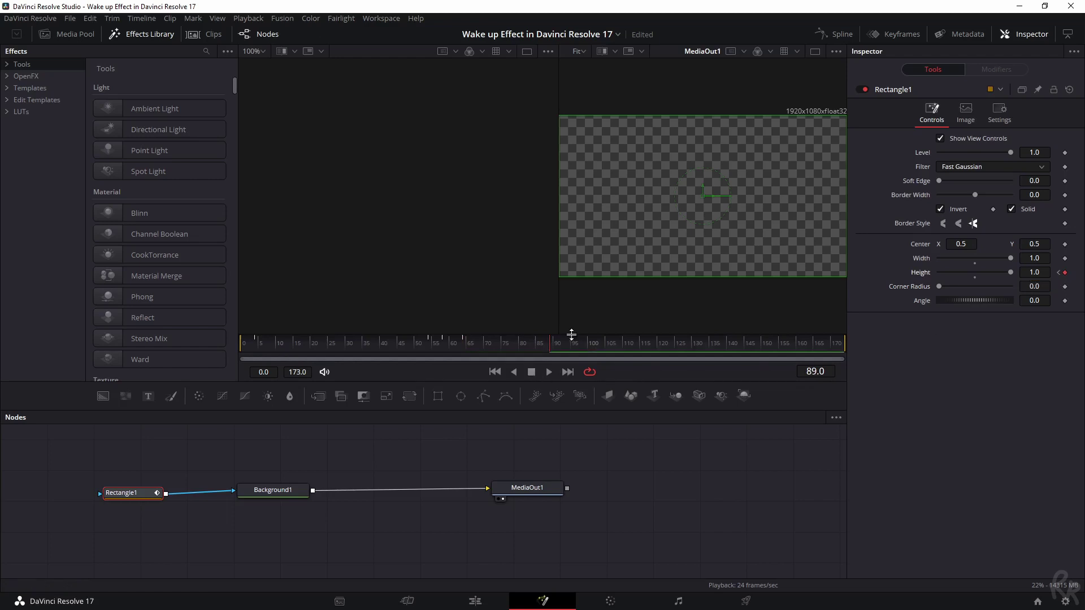
Close the mask to Height 0 at frame 93, reopen to 1.0 at frame 99, and play from frame 0
key(Right)
key(Right)
key(Right)
key(Right)
drag(1011, 272, 932, 274)
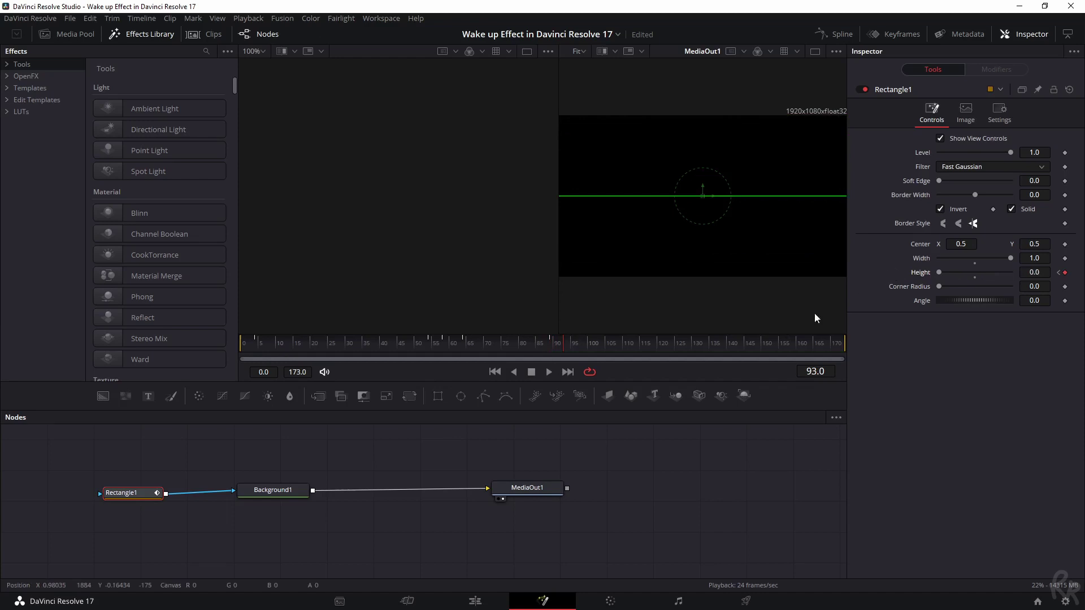
click(584, 351)
click(1035, 272)
text(1)
key(Tab)
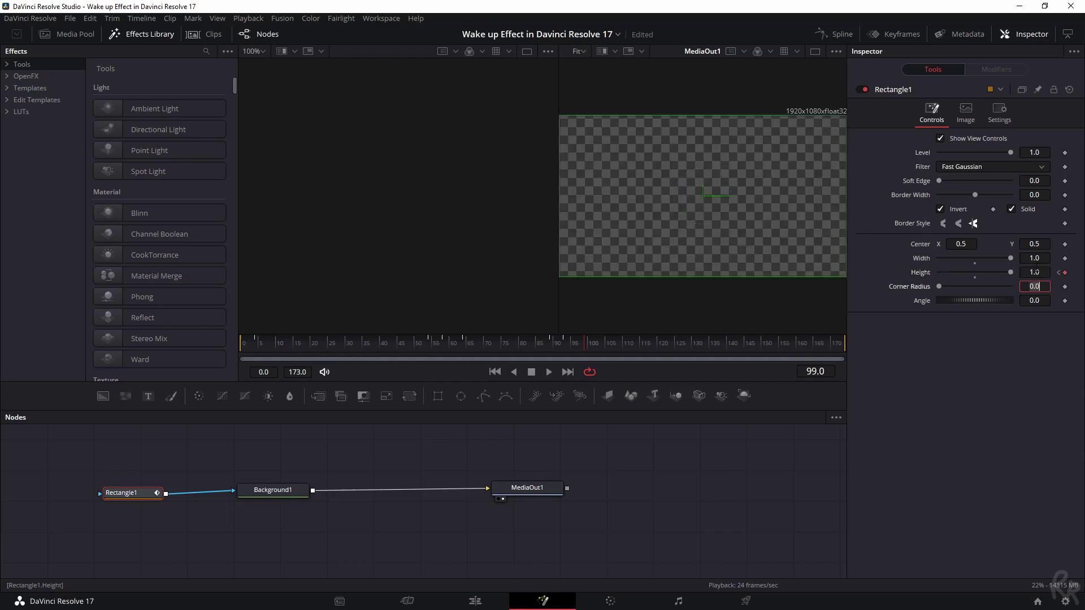
drag(302, 344, 226, 343)
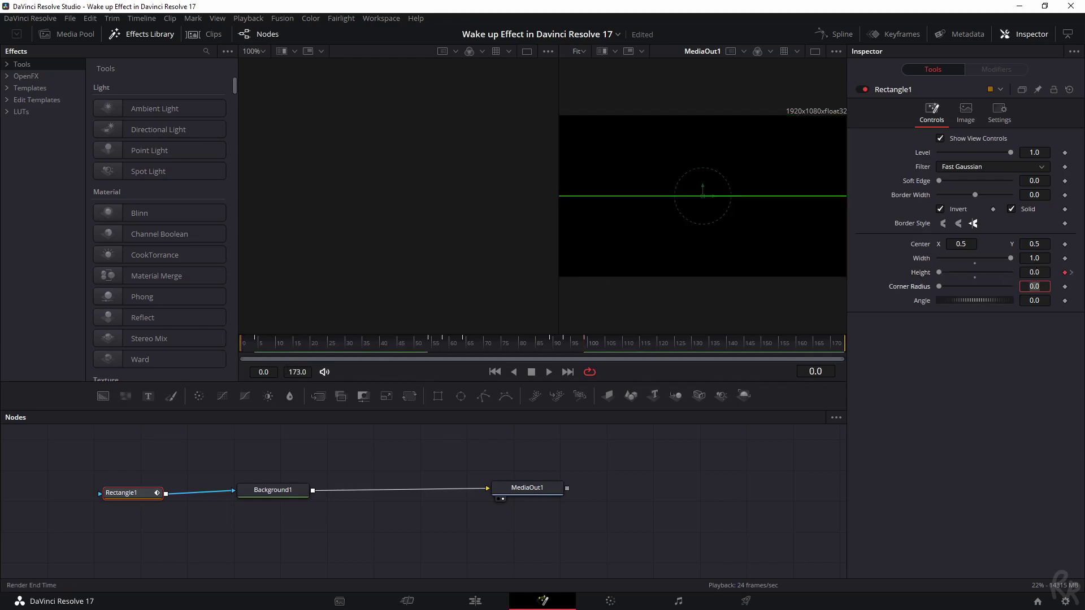
key(space)
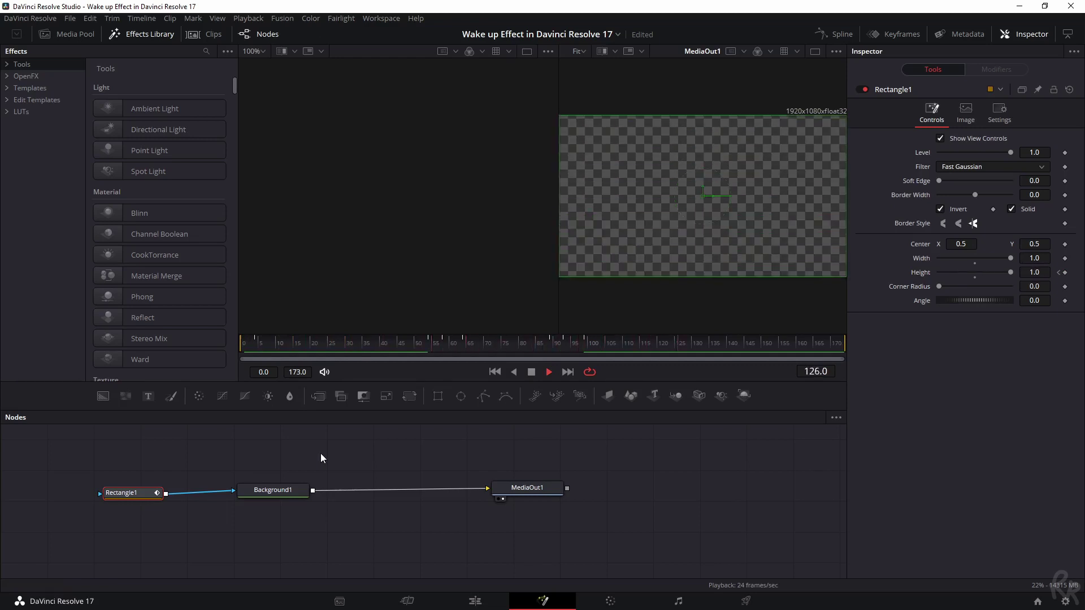
Stop playback and add a Lens Blur node after Background1 through the tool search
key(space)
click(435, 344)
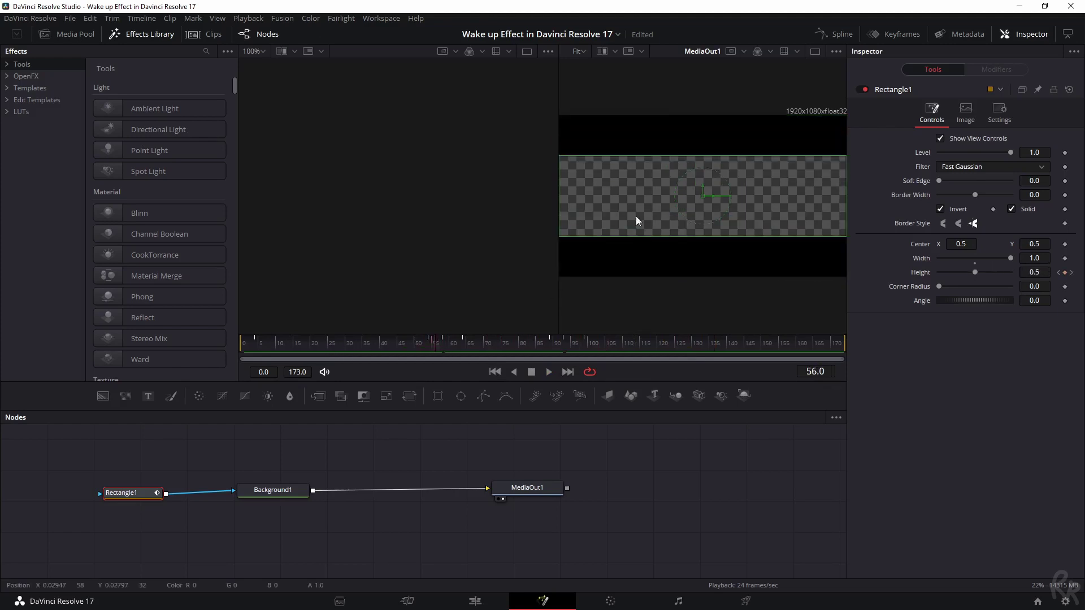
click(275, 490)
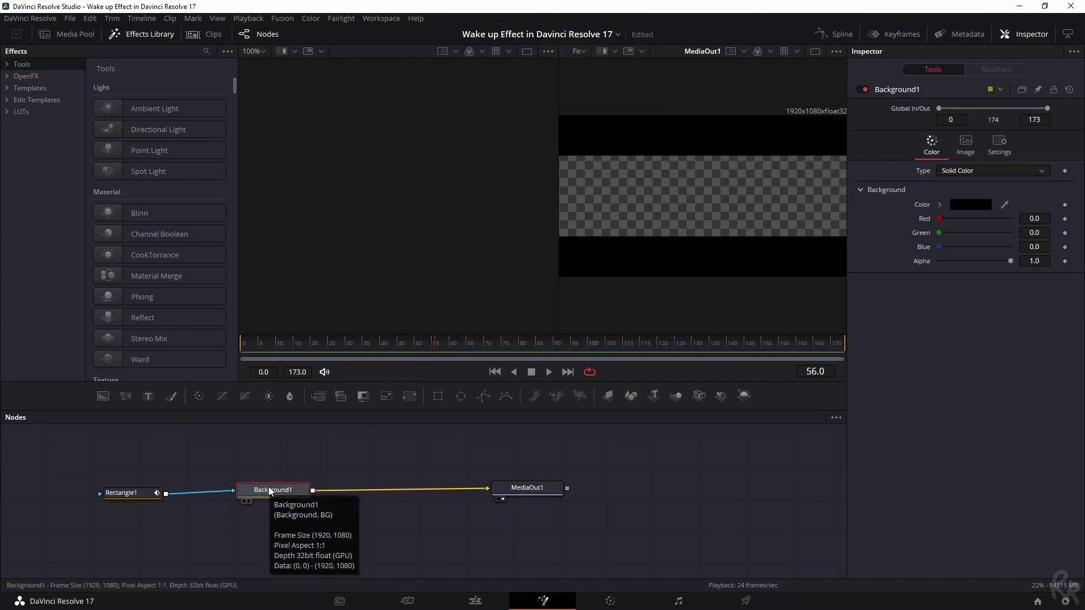
key(shift+space)
text(Lens Blur)
key(ctrl+a)
text(blur)
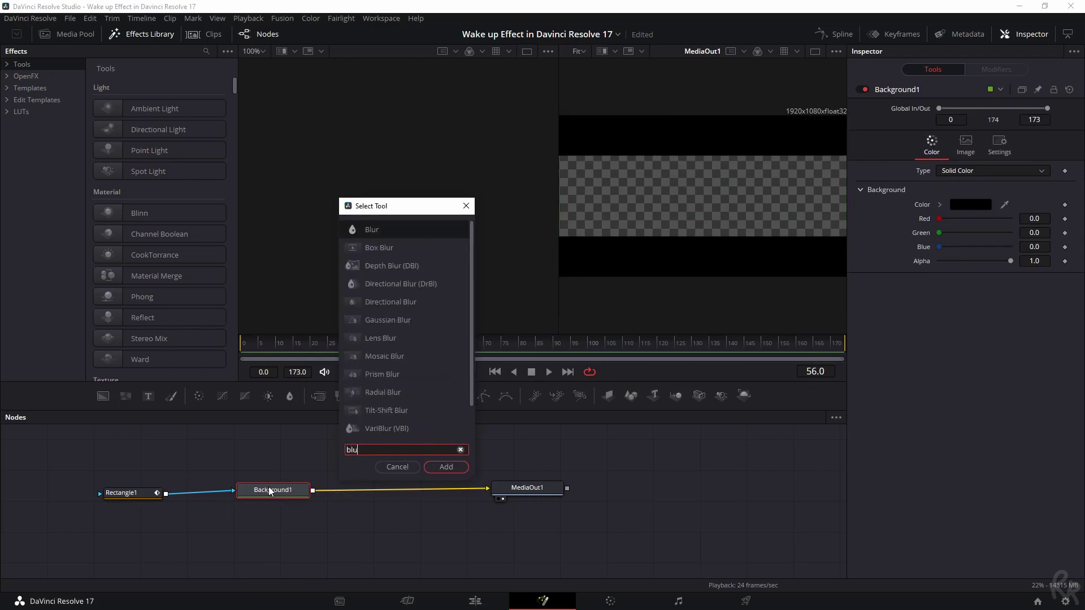
click(375, 338)
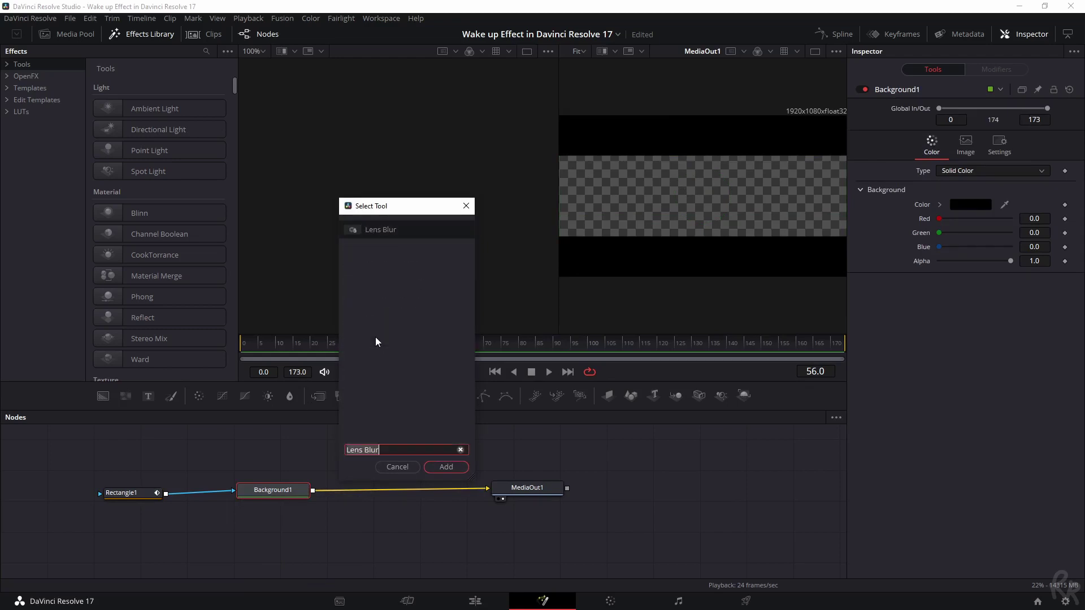
click(445, 466)
Drop LensBlur1 onto the link between Background1 and MediaOut1
drag(371, 487, 414, 479)
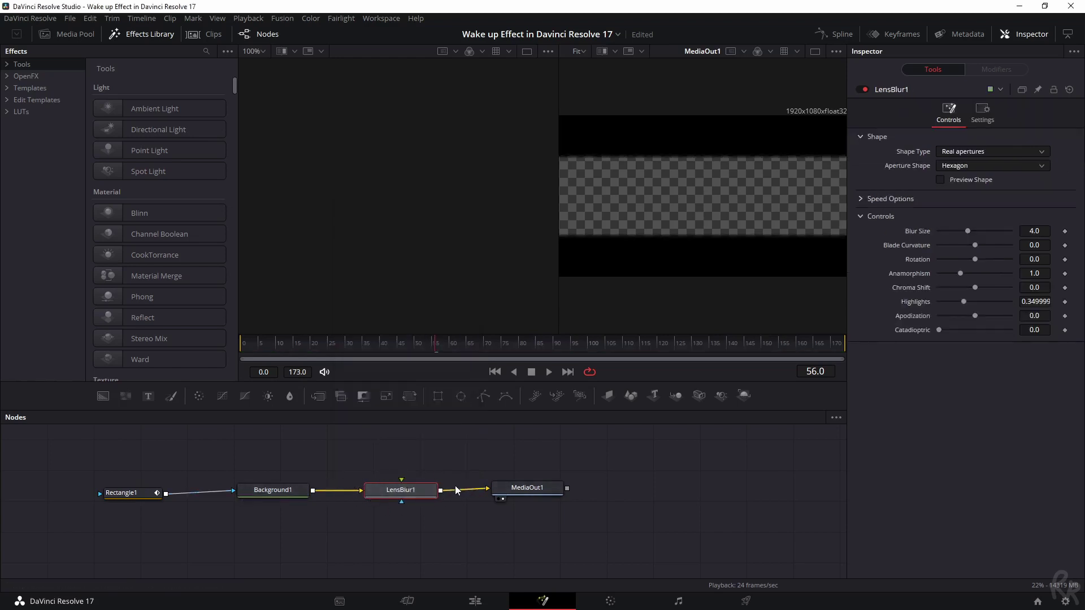
drag(418, 494, 428, 451)
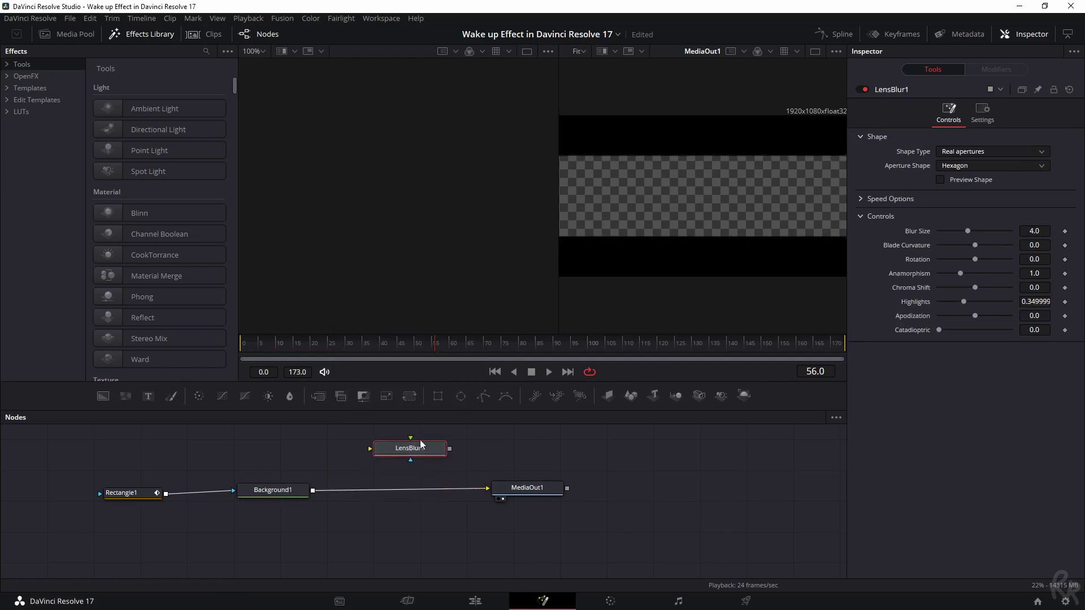
drag(418, 447, 401, 491)
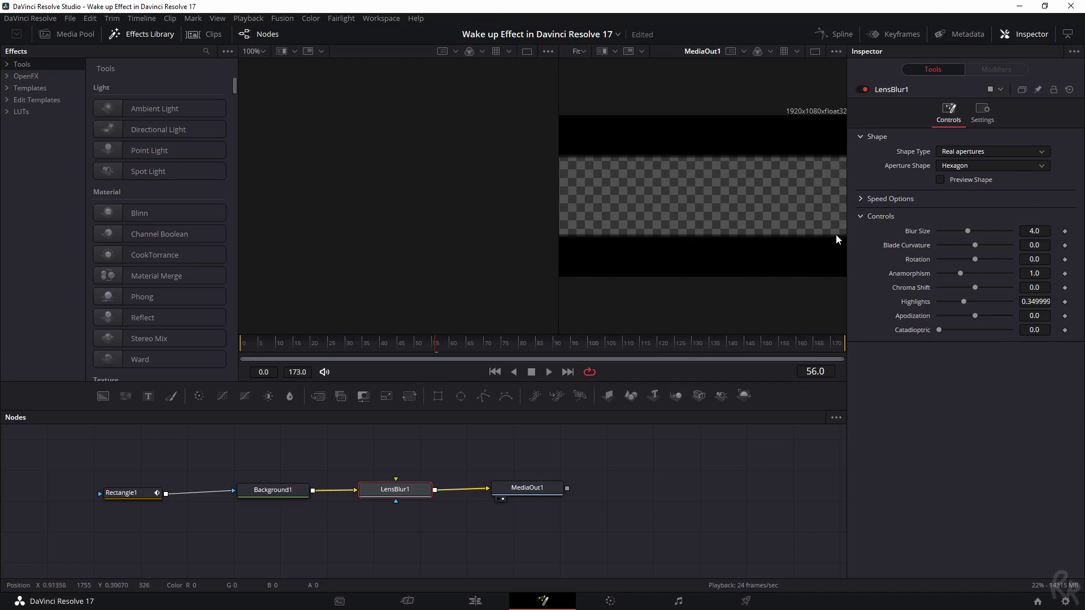
Raise LensBlur1's Blur Size and set Rectangle1's Corner Radius to 0.142
mouse_move(968, 231)
mouse_down()
mouse_move(991, 233)
mouse_move(982, 233)
mouse_up()
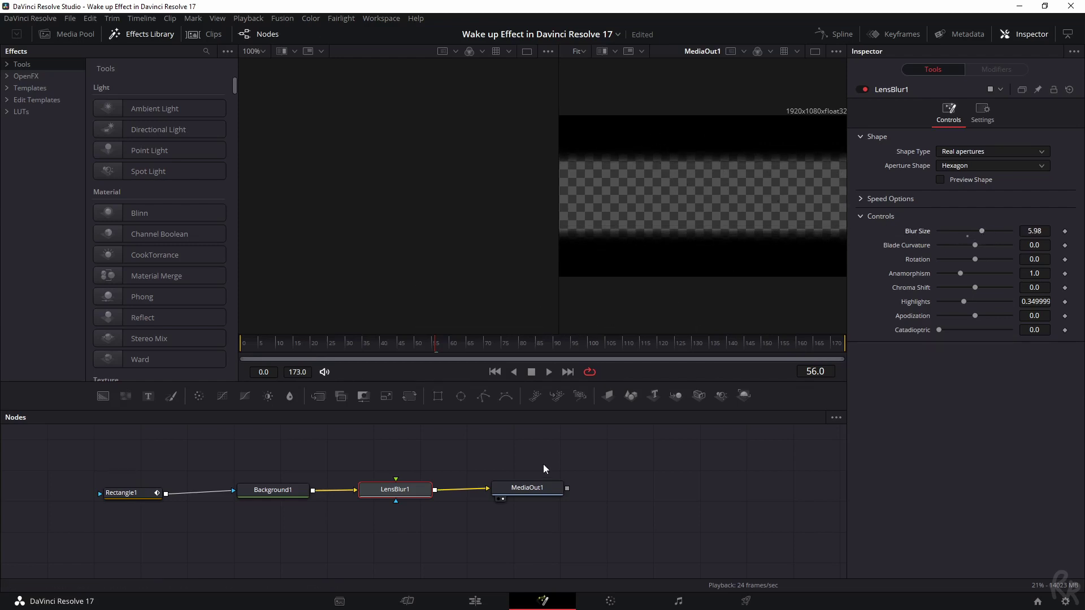
click(124, 497)
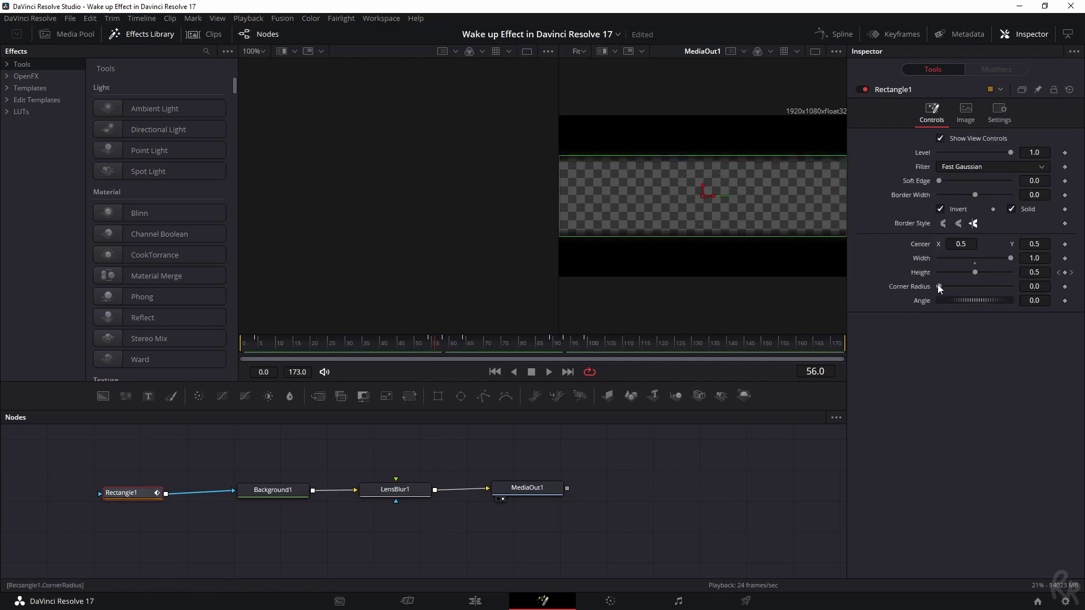
drag(937, 284, 947, 287)
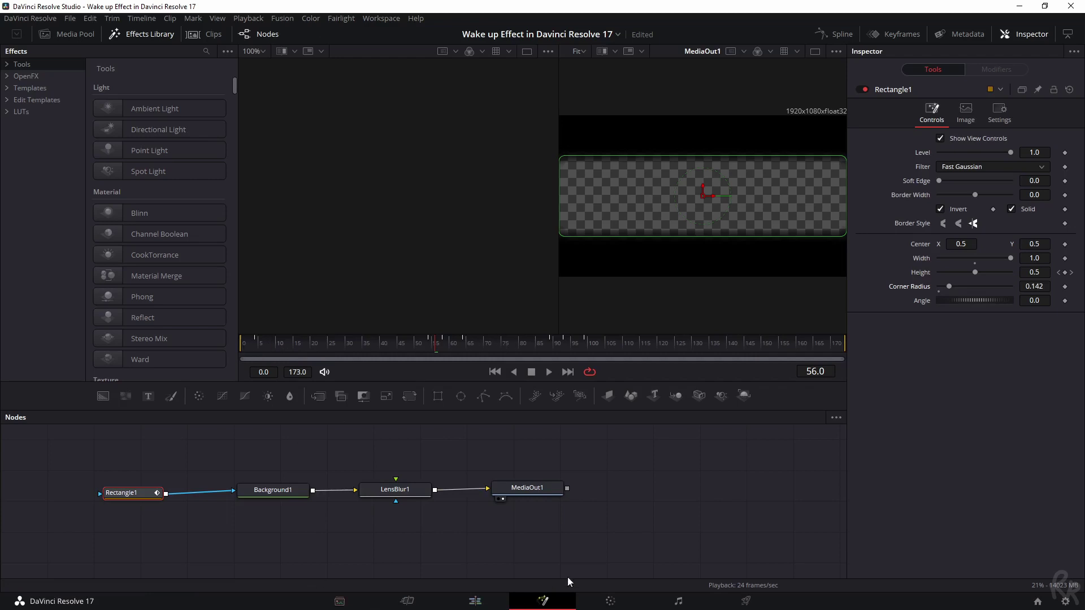
Return to the Edit page timeline showing the 'Waking up' composition on Video 2
click(475, 601)
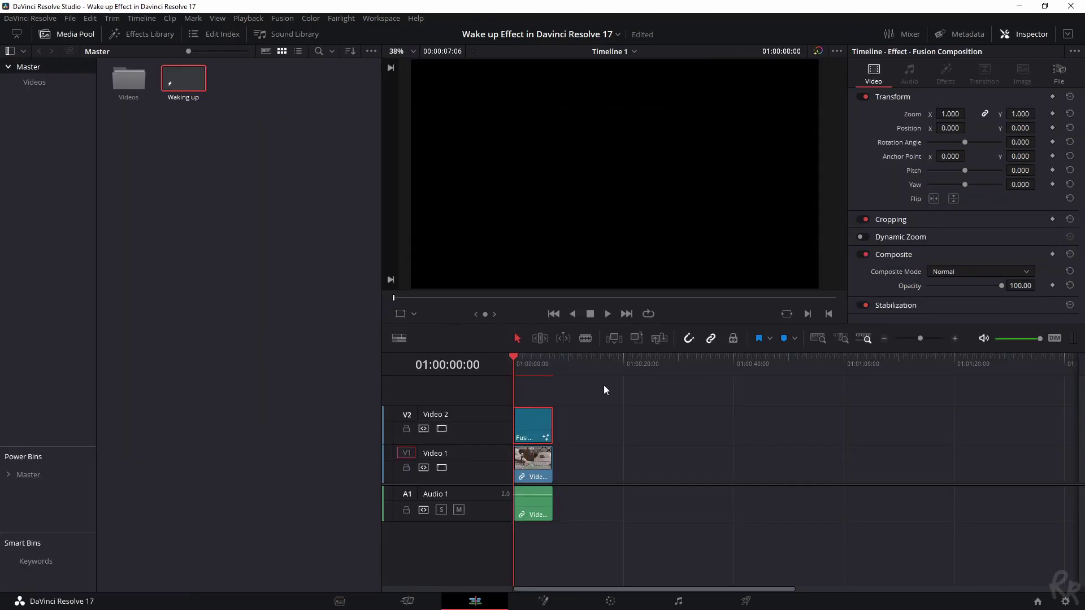